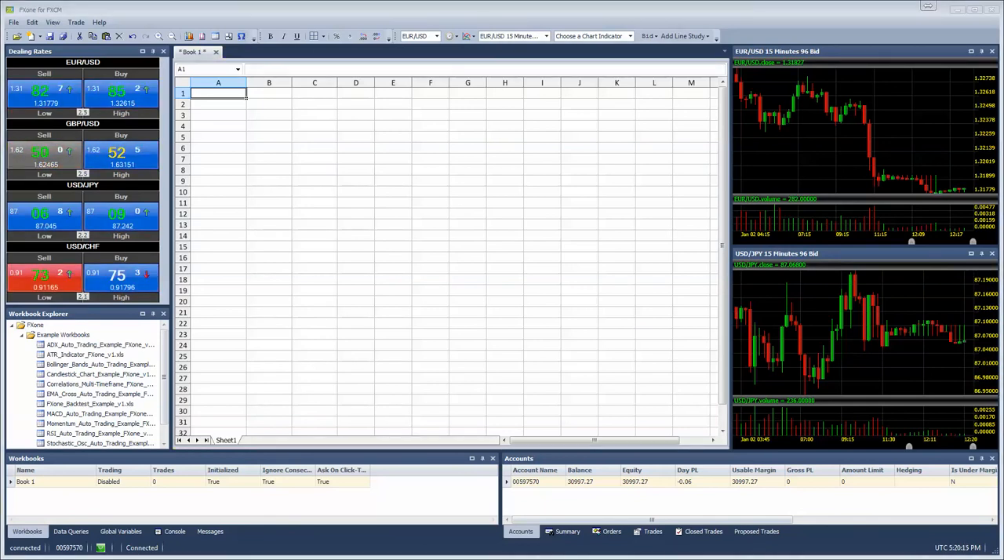
Step: Add streaming EUR/USD mid tick data with date/time and header to the sheet starting at cell A1
drag(466, 84, 469, 61)
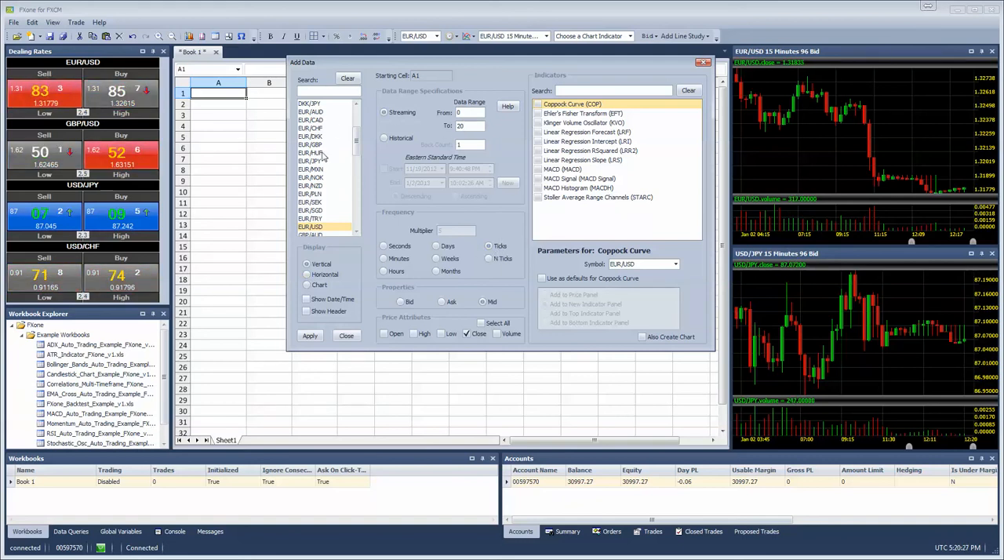
click(307, 299)
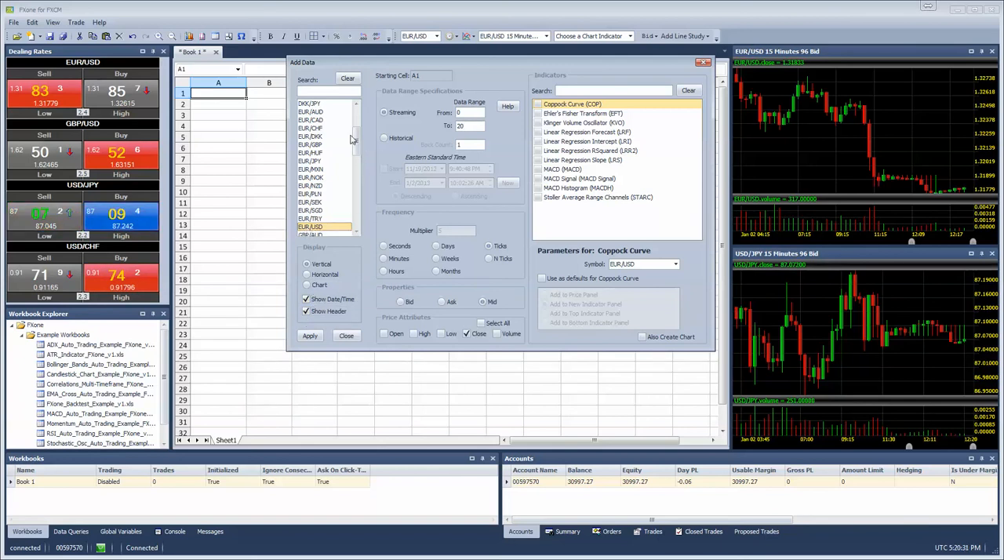
drag(356, 141, 358, 150)
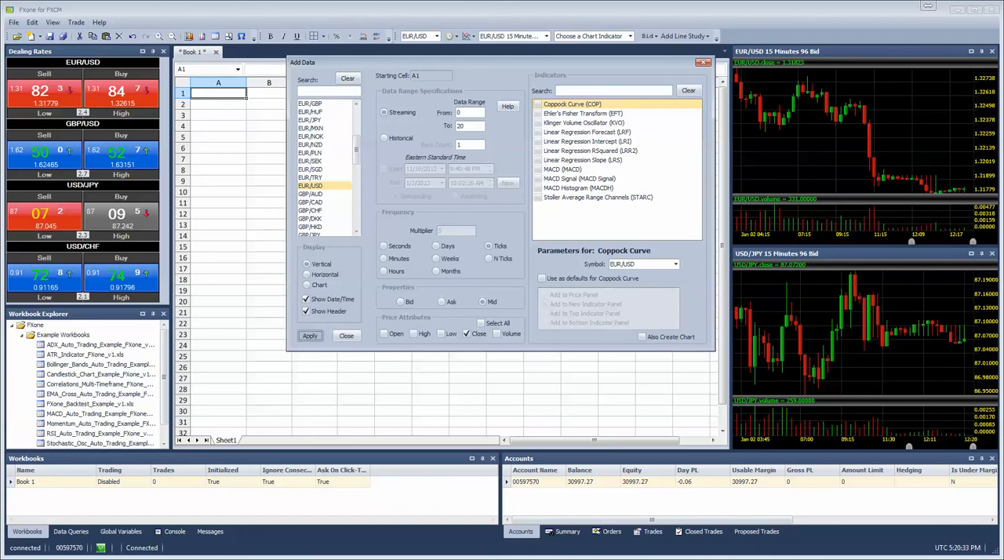
click(702, 65)
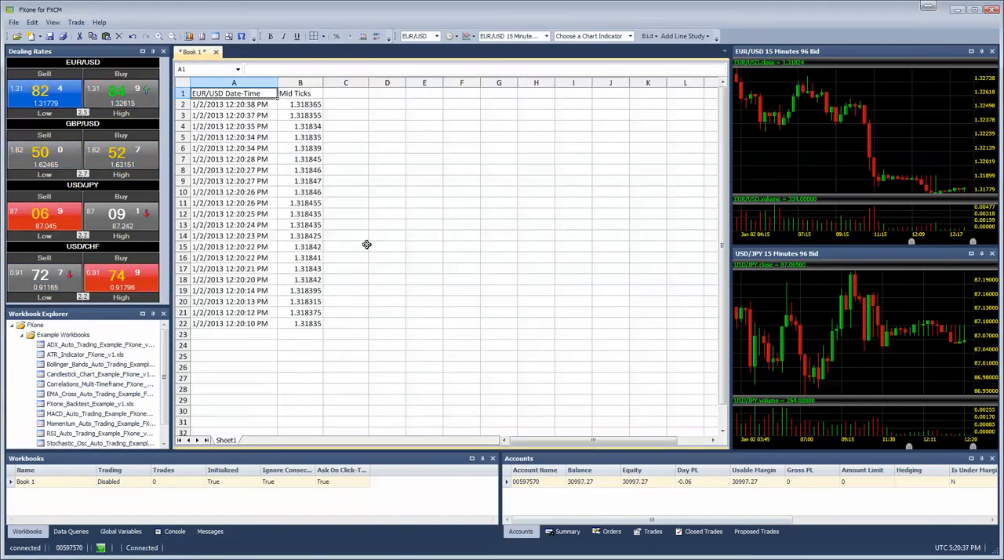
Step: Enter the column header Delta in cell C1
click(386, 157)
drag(312, 104, 305, 323)
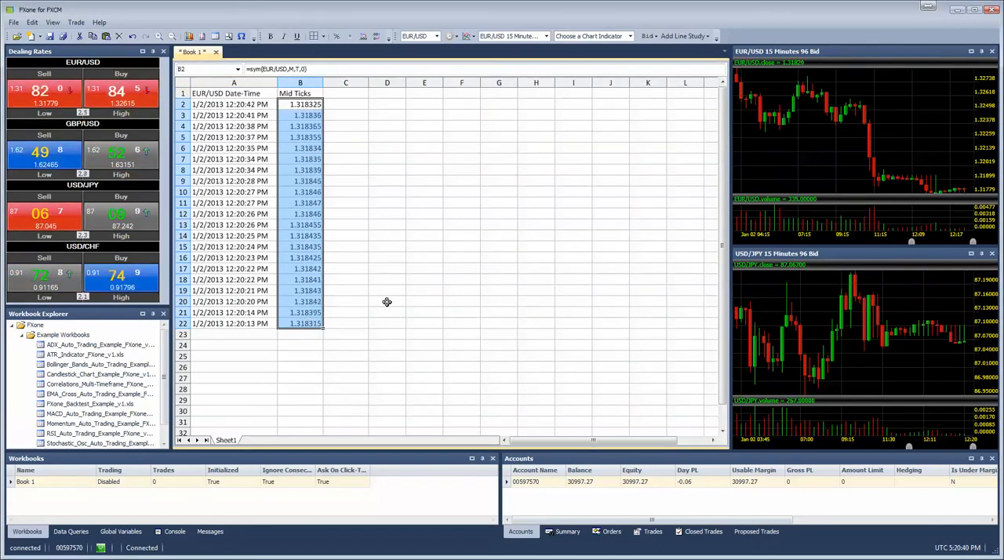
click(317, 107)
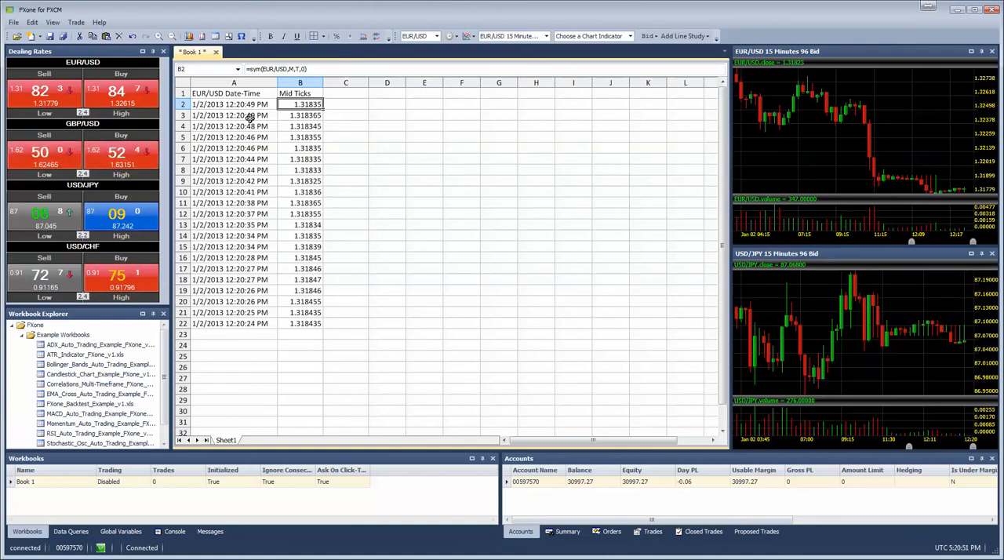
click(349, 106)
click(352, 93)
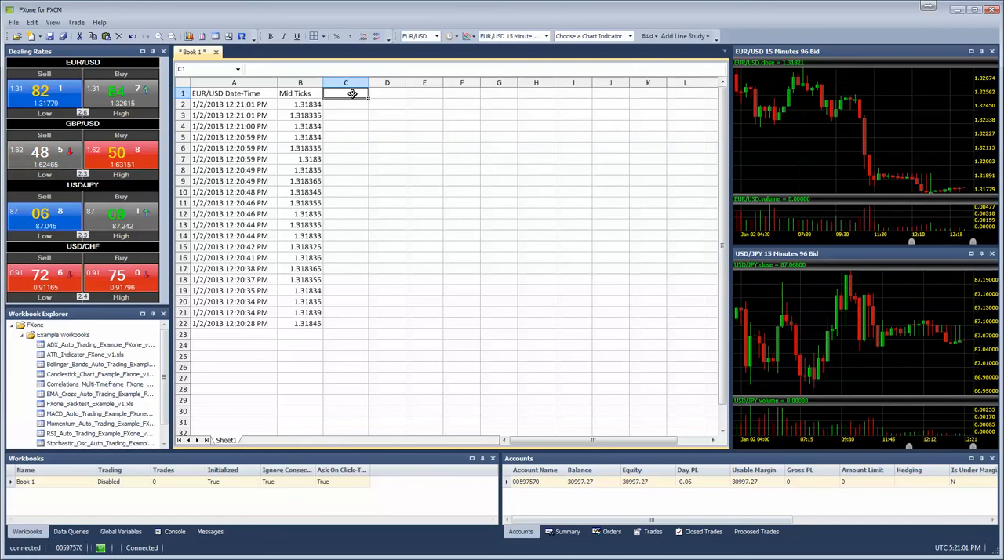
text(Delt)
text(a)
key(BackSpace)
text(ta)
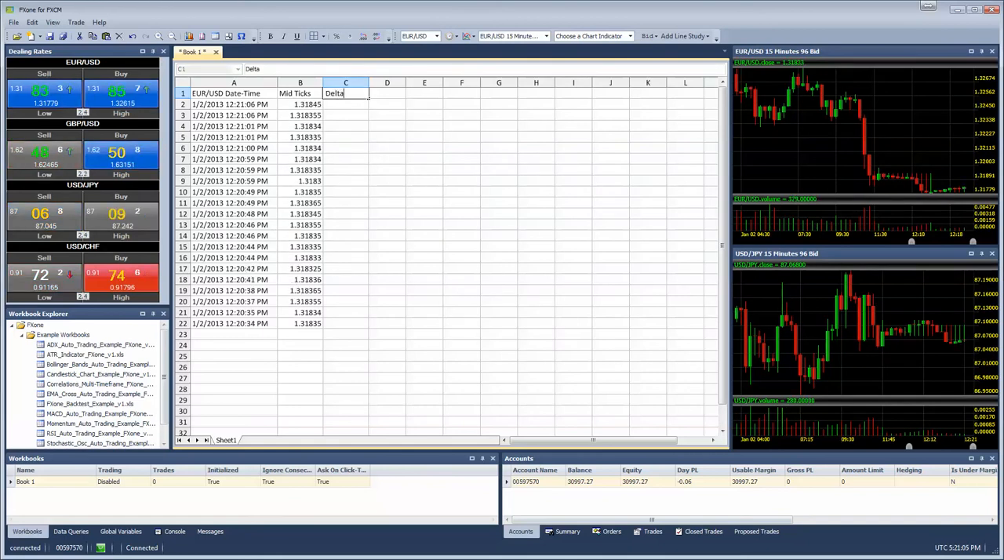
key(Return)
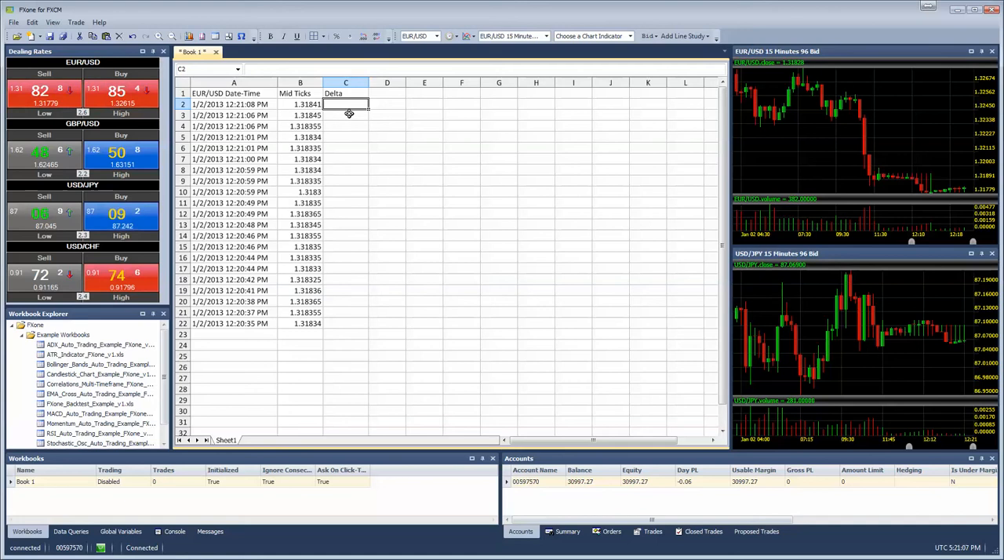
Step: Enter the formula =B2-B3 in cell C2 and fill it down through C21
text(=)
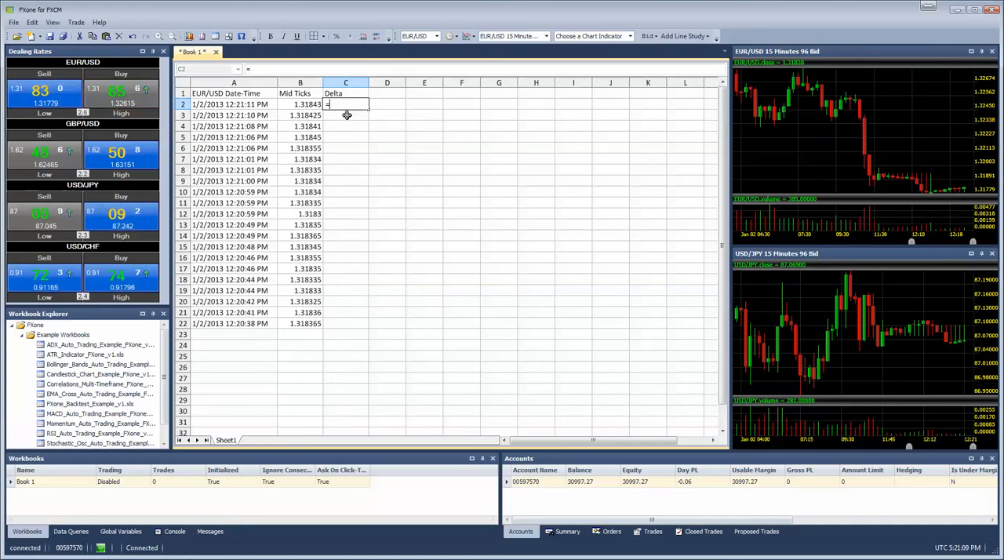
click(301, 105)
text(-)
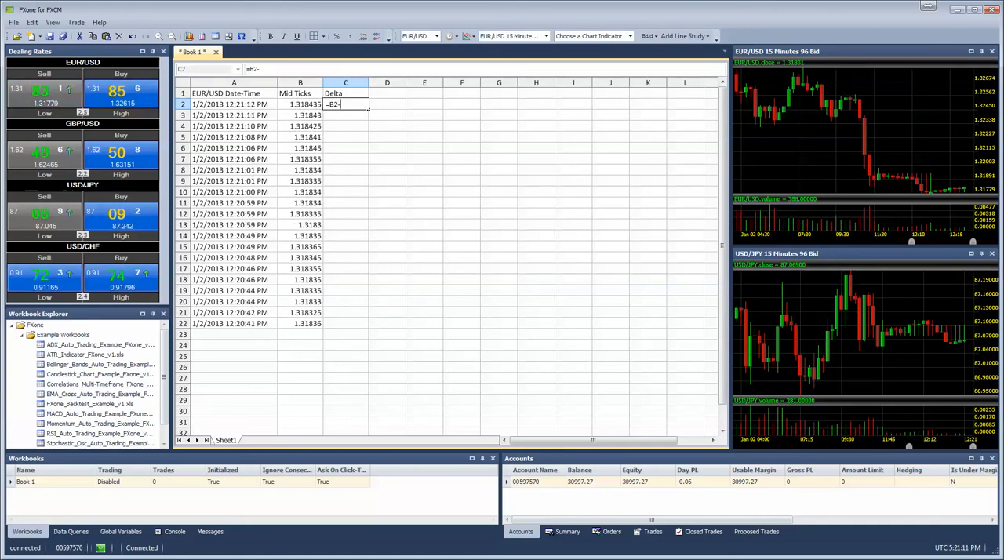
click(314, 115)
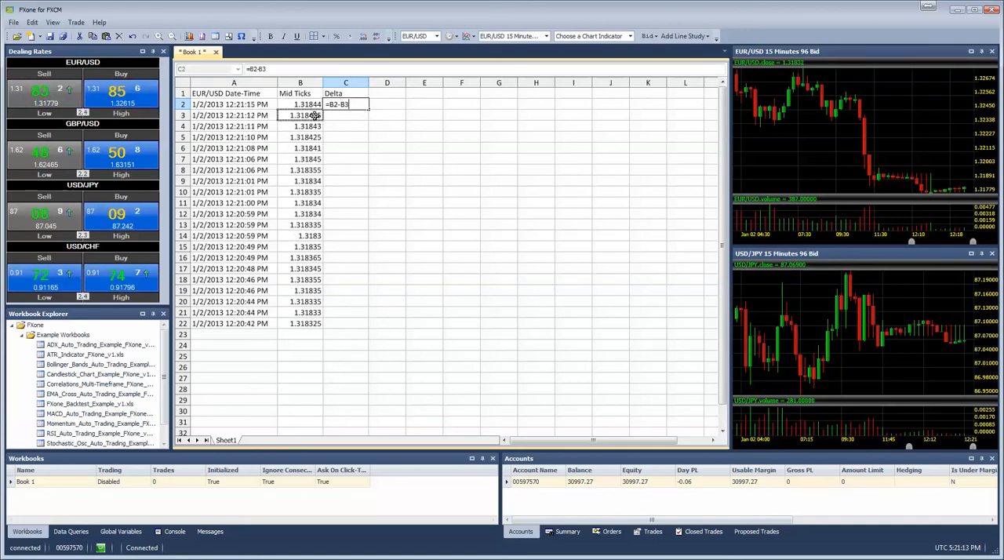
key(Return)
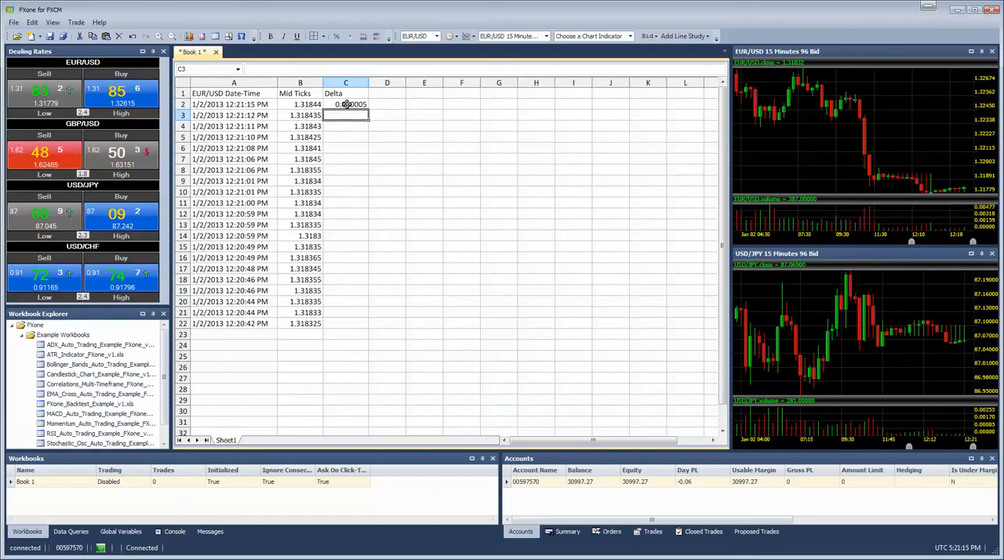
drag(369, 109, 359, 316)
click(409, 161)
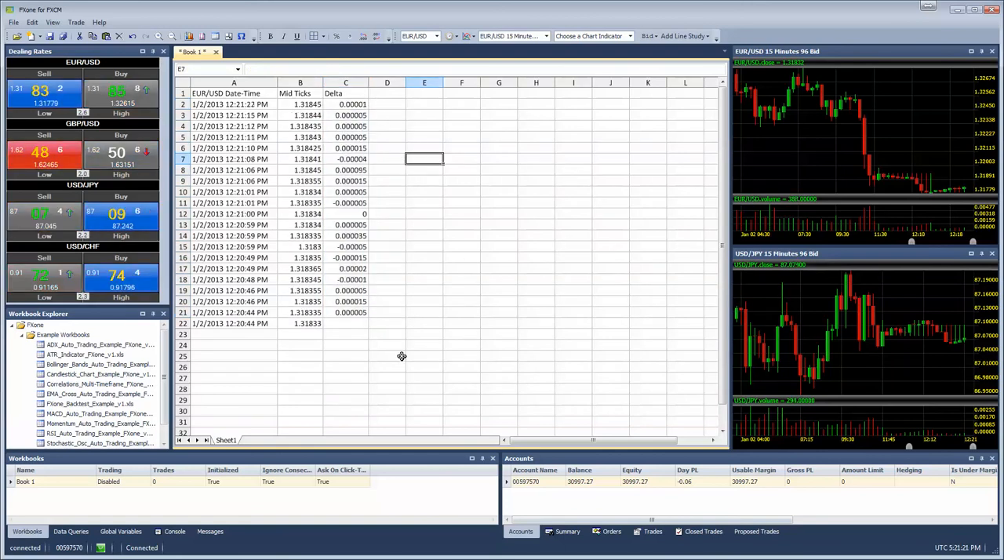
click(346, 204)
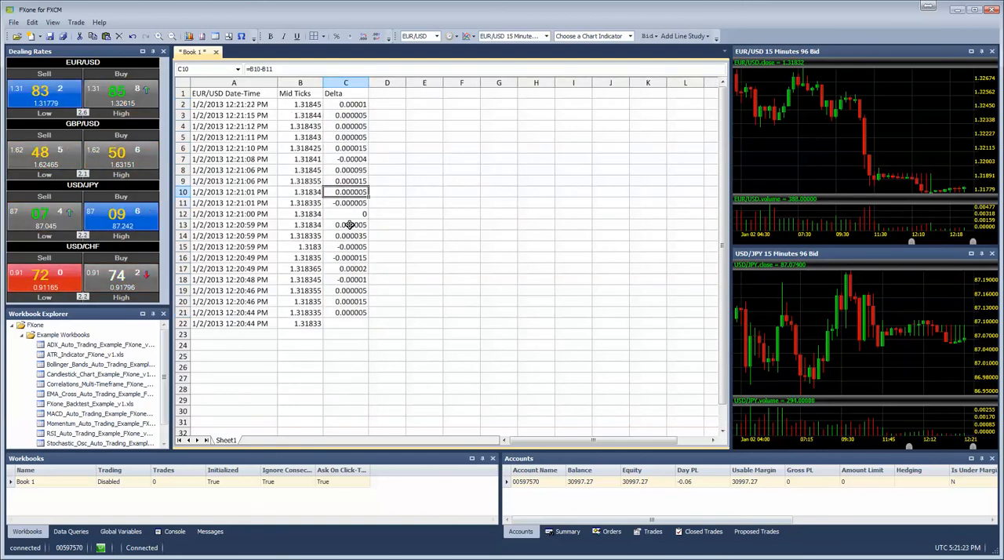
click(358, 303)
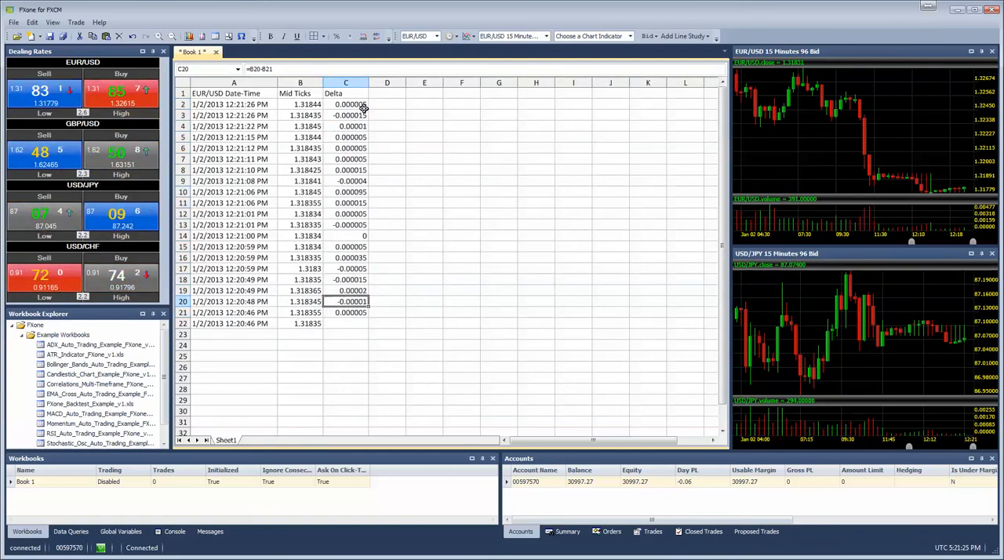
Step: Insert a chart anchored at cell E4
click(425, 125)
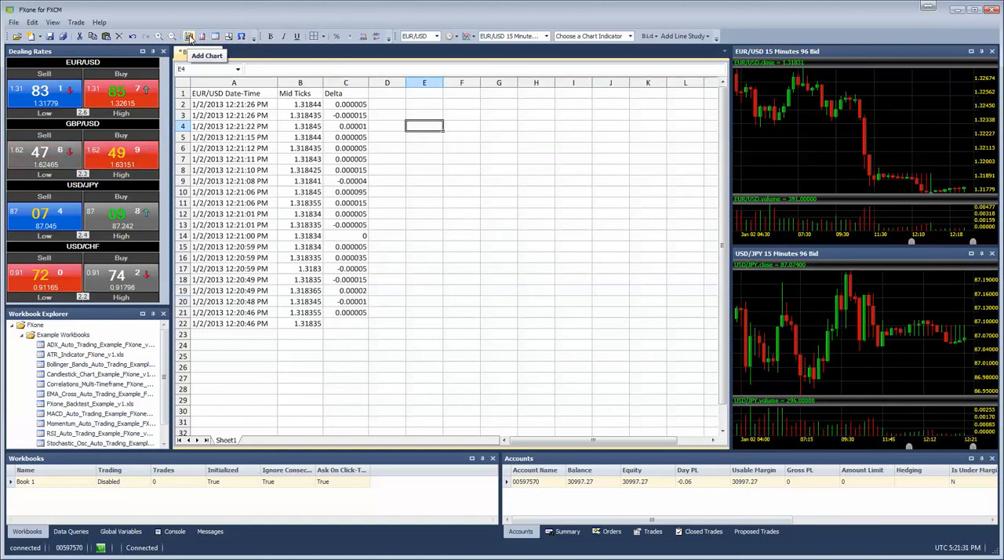
click(189, 37)
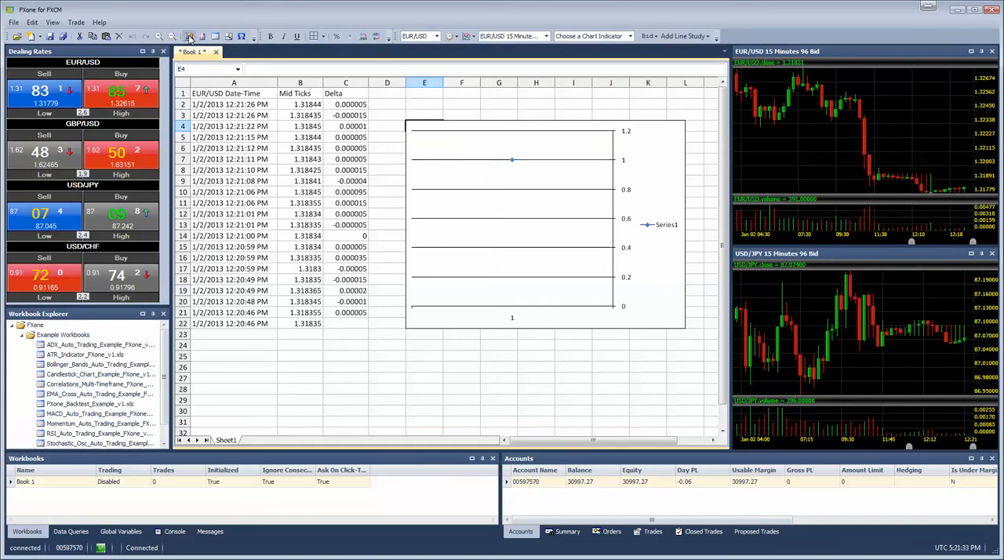
mouse_move(545, 183)
mouse_down()
mouse_move(544, 215)
mouse_move(538, 186)
mouse_up()
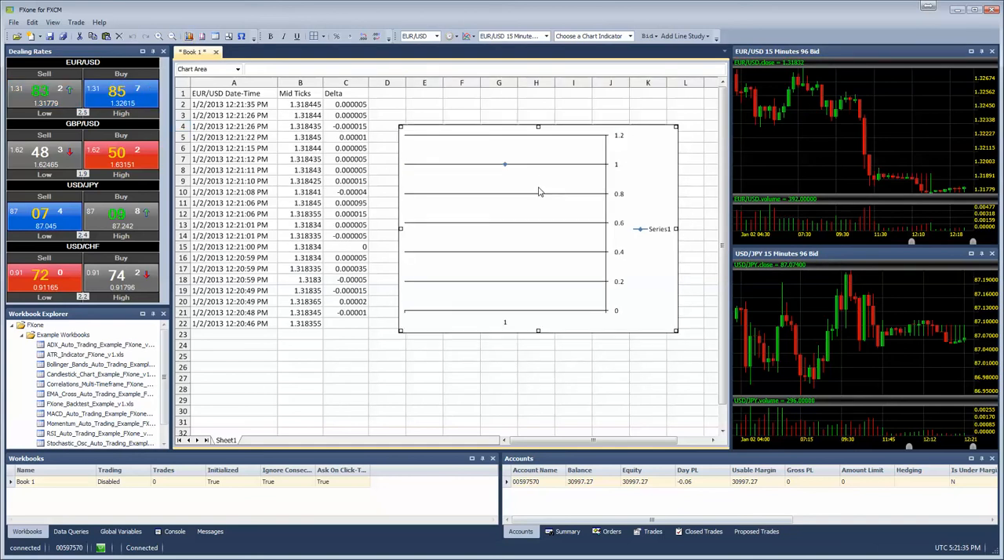
Step: Open the chart editor and set the chart type to a plain Line
right_click(514, 189)
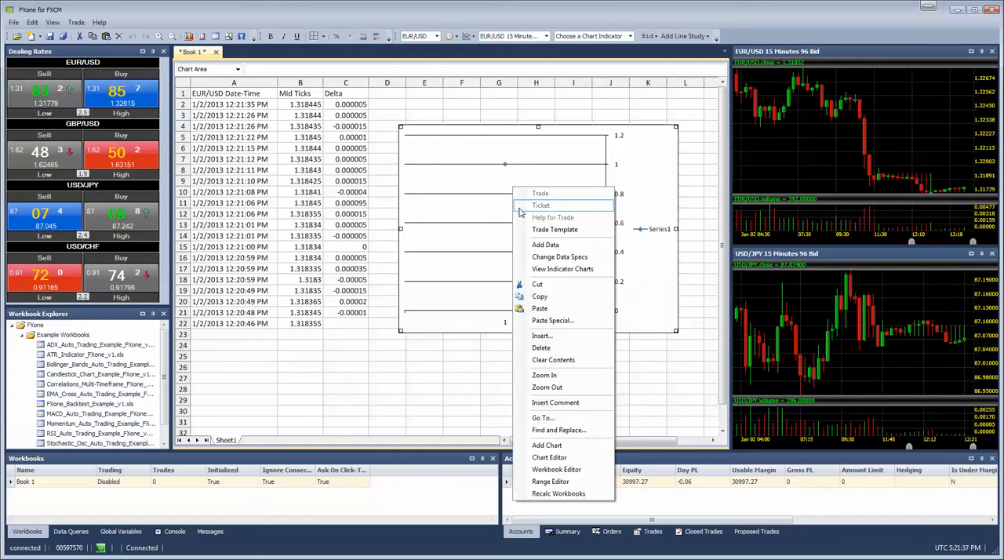
click(549, 457)
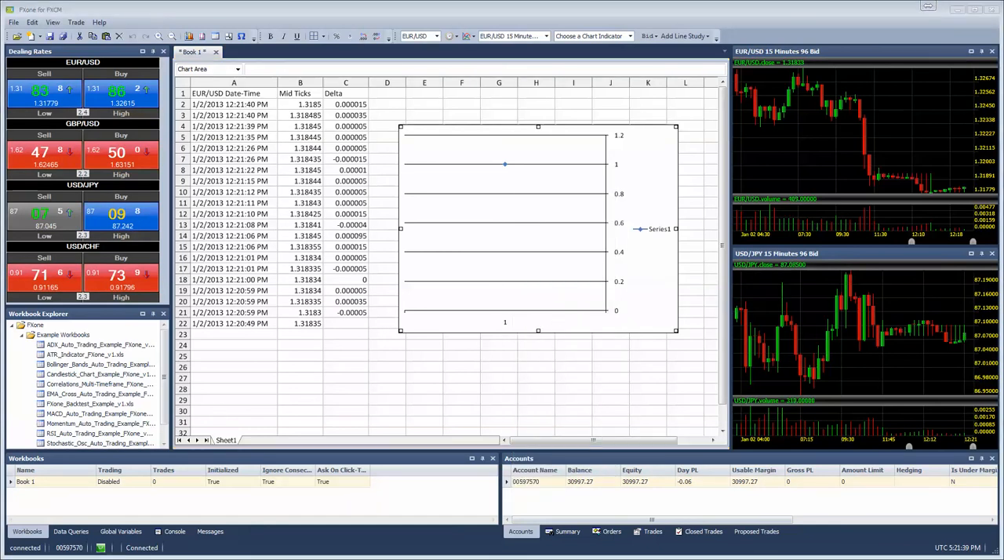
drag(221, 167, 506, 63)
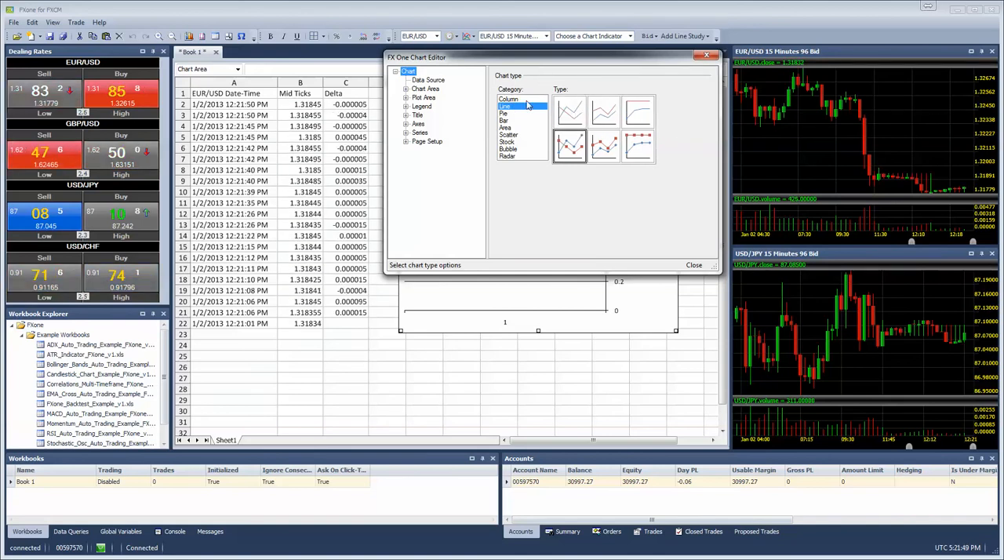
click(571, 118)
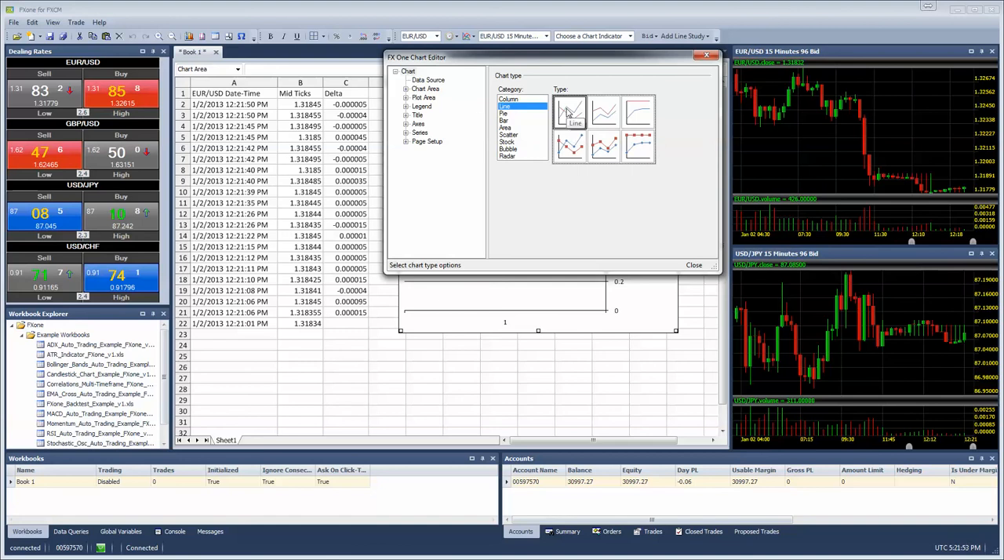
Step: Rename Series1 to EUR/USD Ticks in its data source settings
click(405, 133)
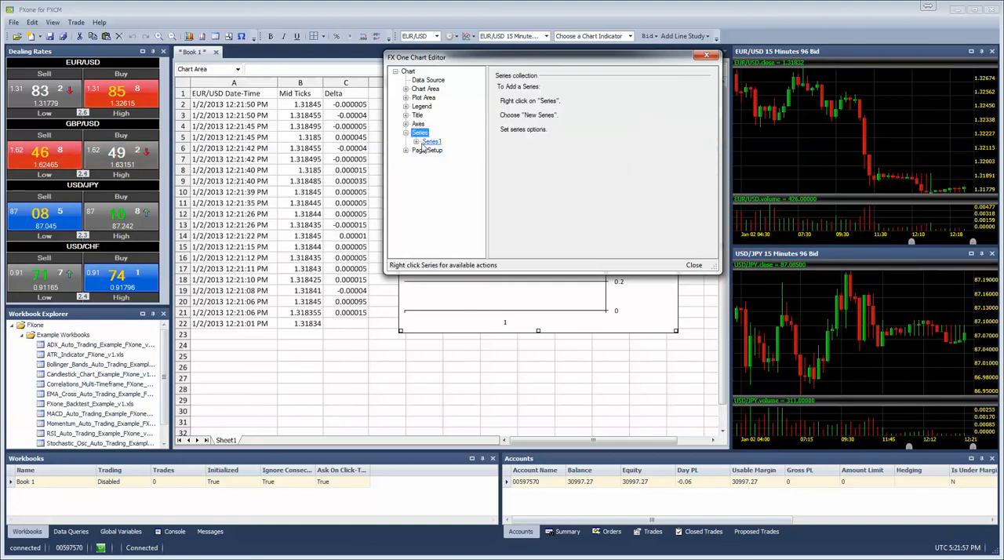
click(431, 141)
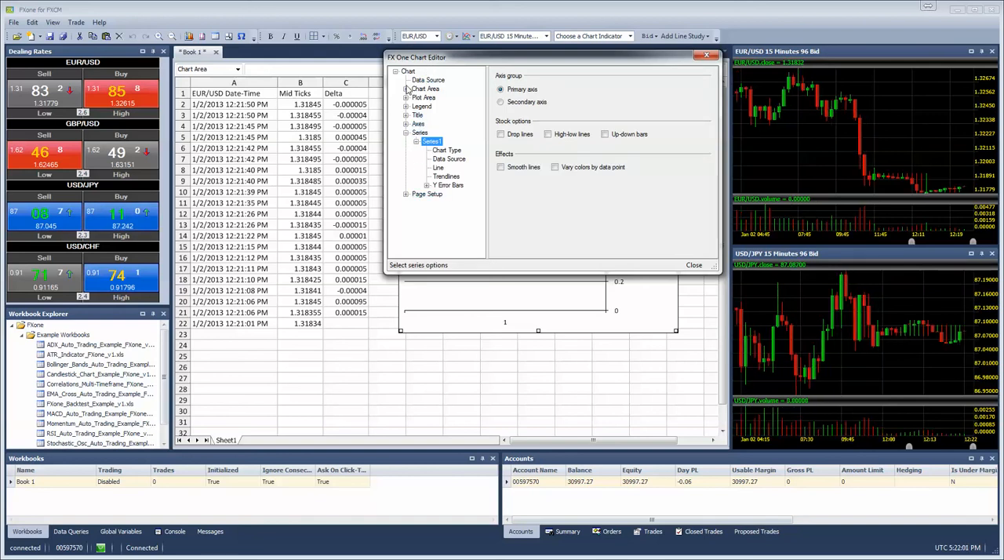
click(453, 161)
click(505, 101)
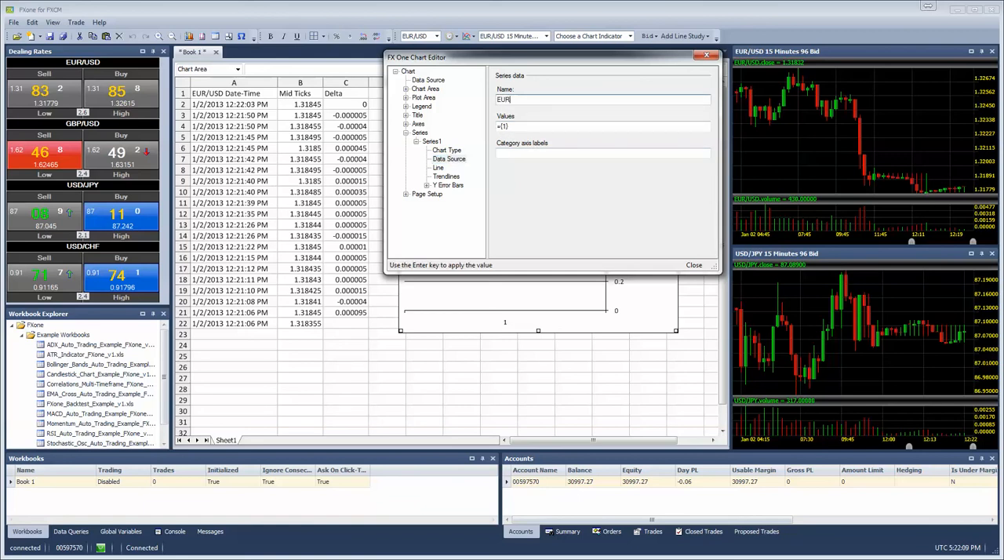
text(EUR/USD Tick)
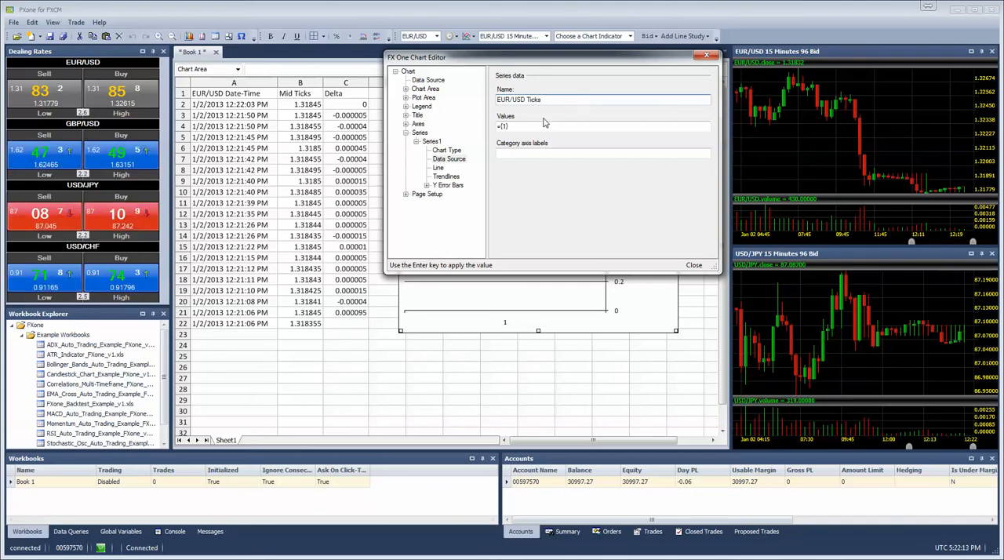
text(s)
key(Return)
Step: Set the series values to =b2:b22
click(566, 128)
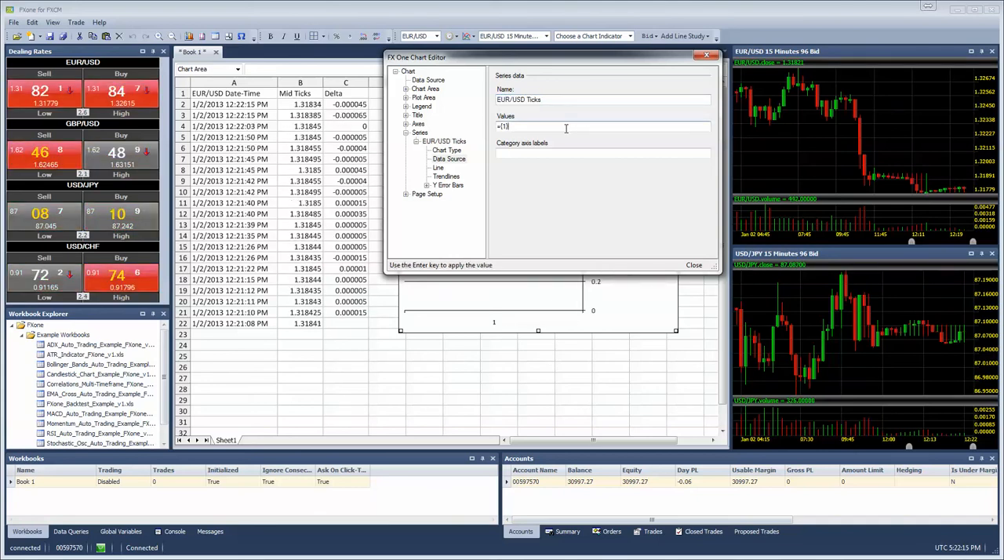
text(=)
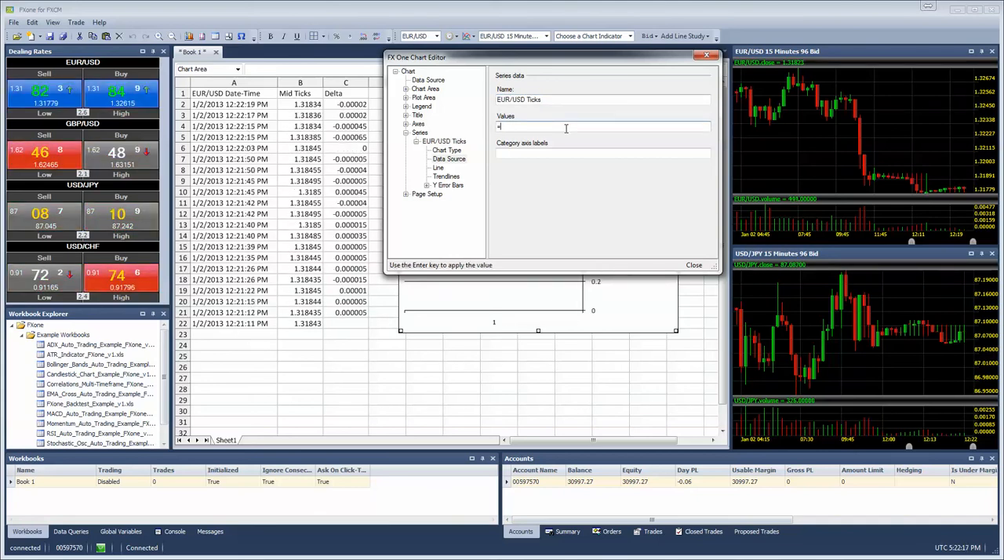
text(b2:b22)
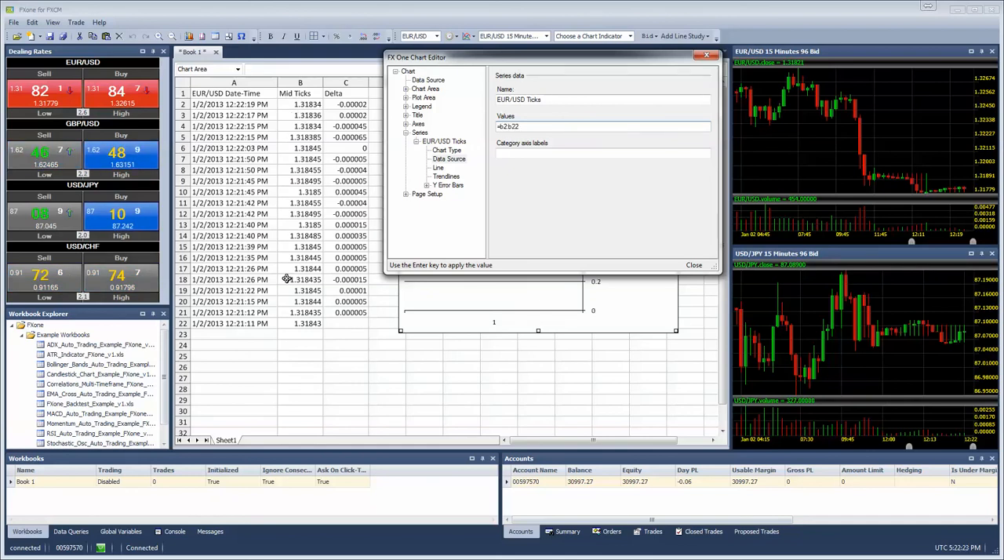
key(Return)
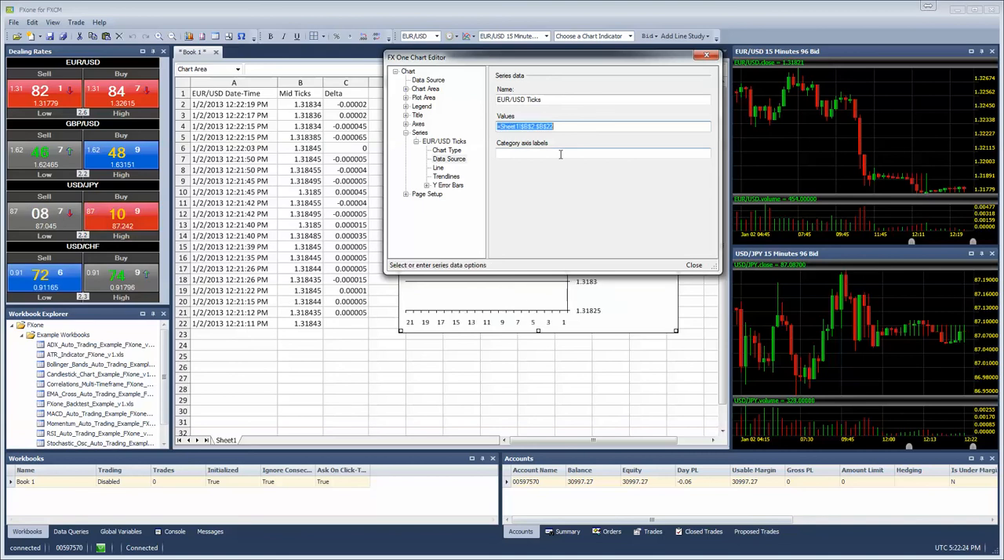
Step: Add a new second series to the chart and expand its settings
drag(578, 56, 243, 223)
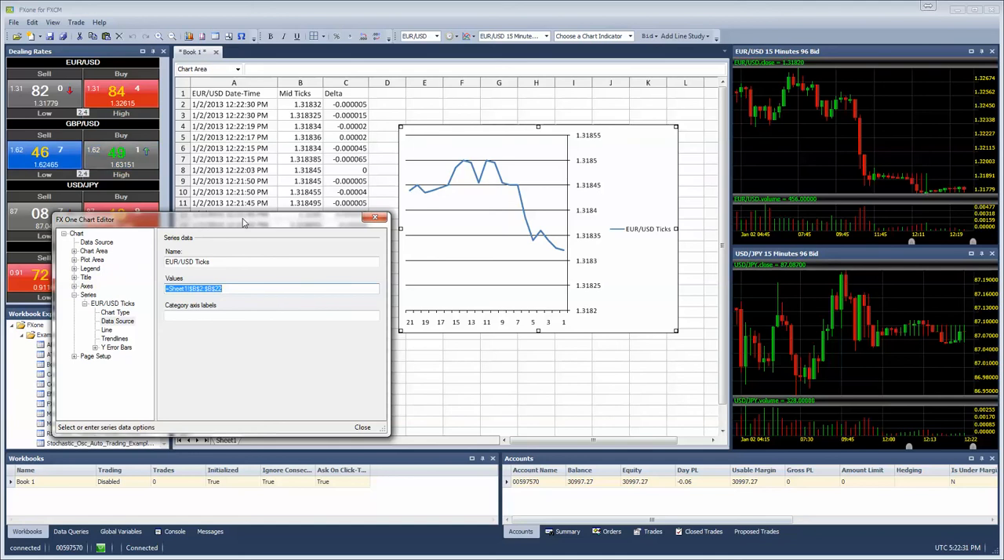
right_click(88, 295)
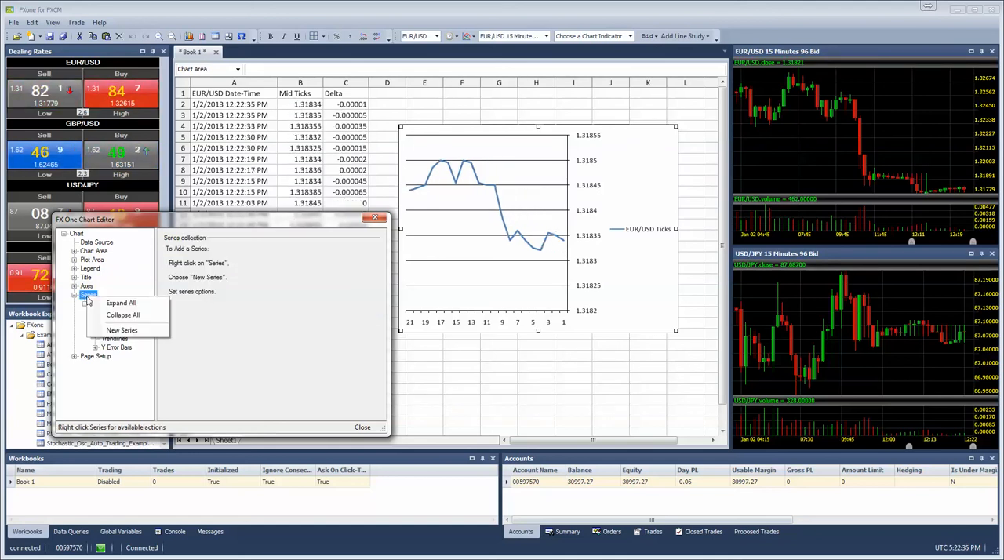
click(122, 331)
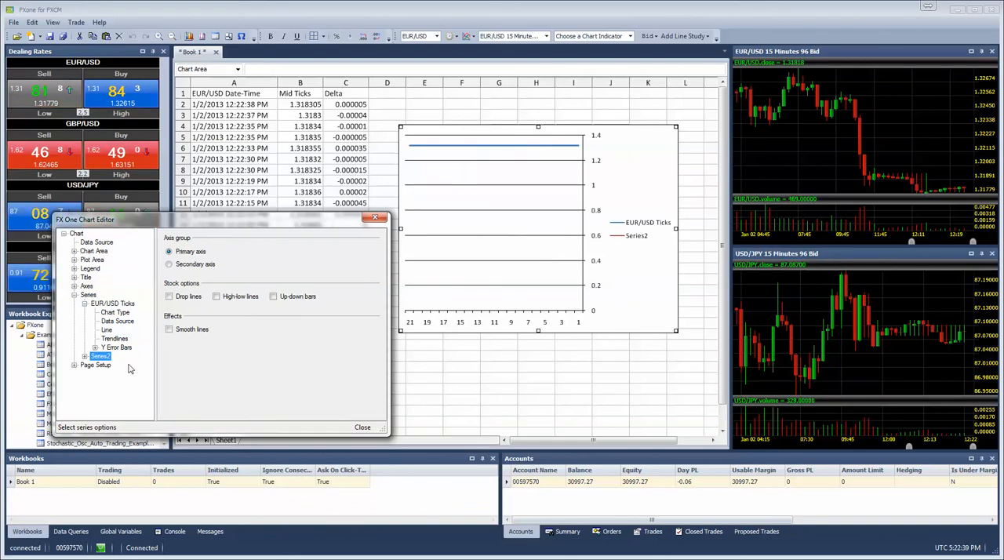
click(84, 357)
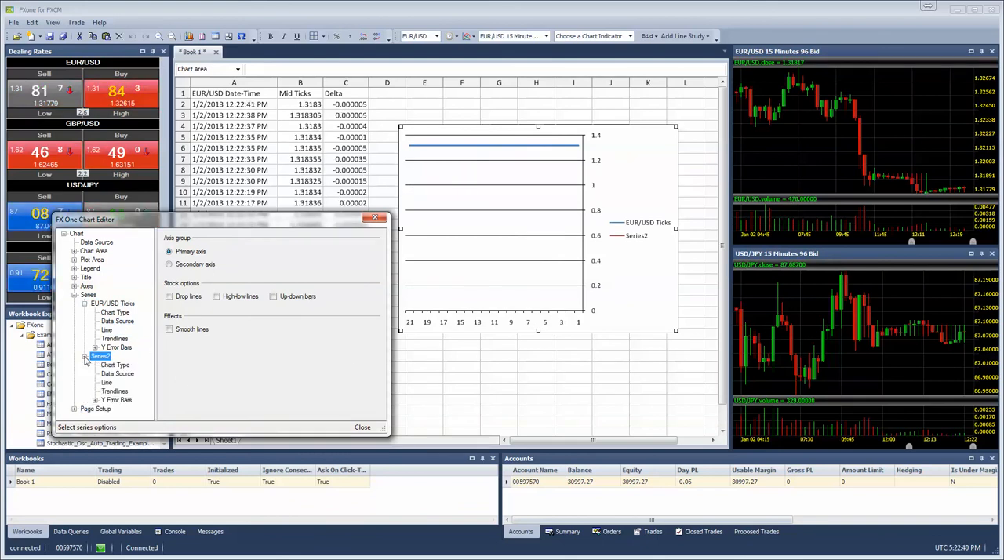
Step: Rename the second series to Delta in its data source settings
click(118, 375)
click(221, 261)
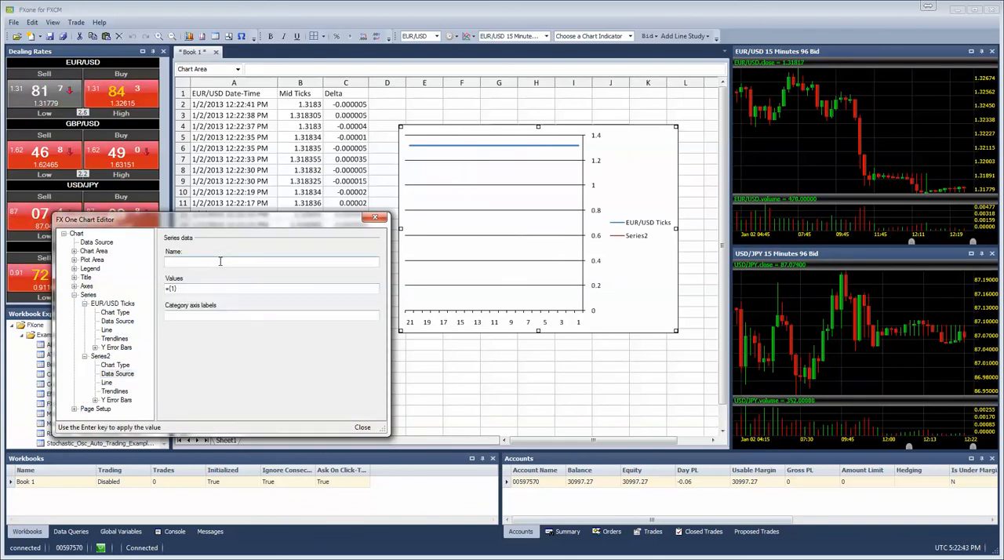
text(Delta)
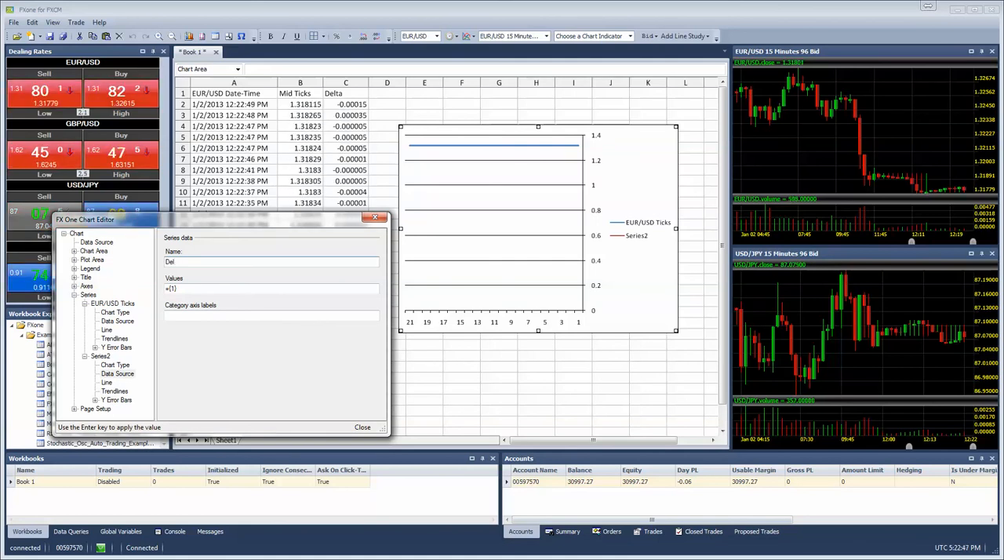
Step: Set the Delta series values to =c2:c21
click(234, 288)
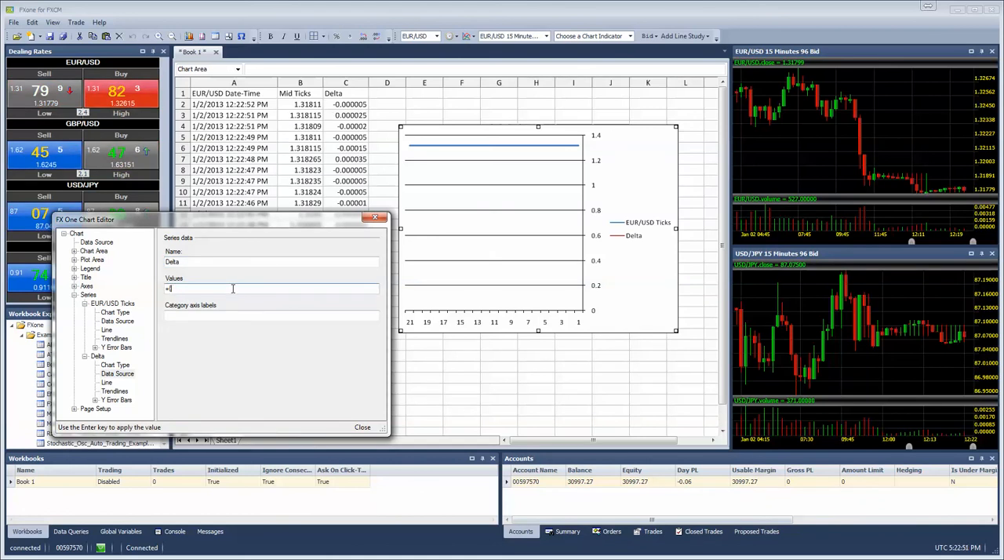
key(BackSpace)
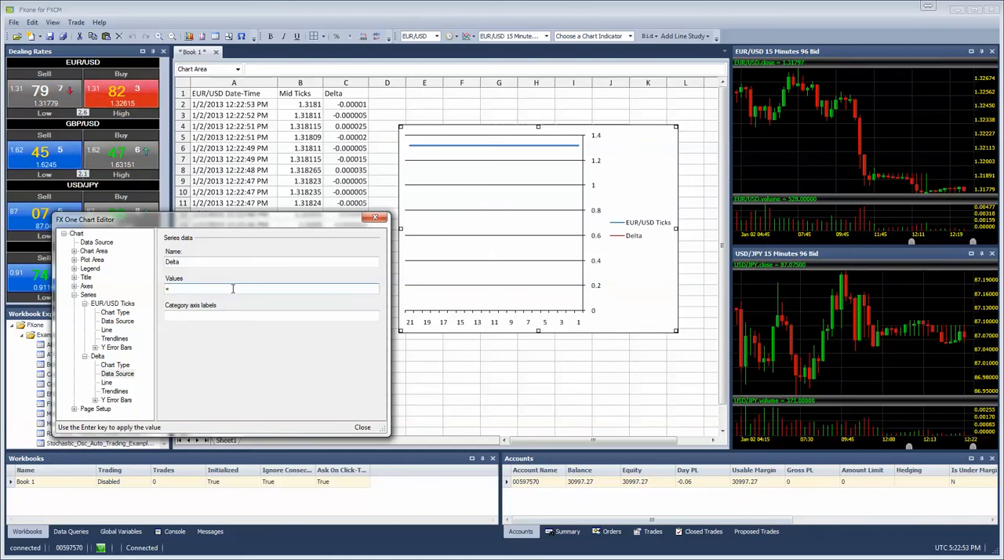
text(c2:c21)
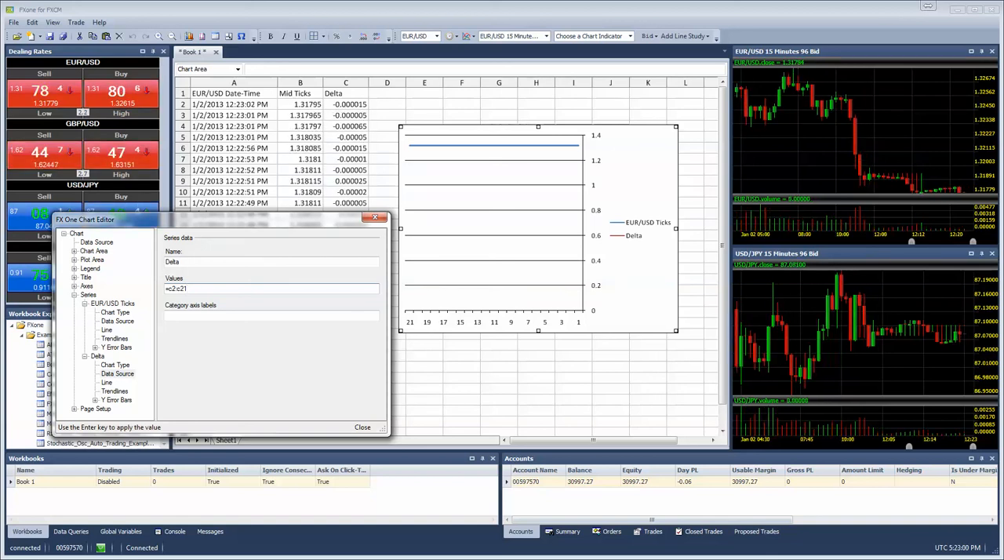
key(Return)
Step: Assign the Delta series to the secondary axis
drag(293, 228, 356, 233)
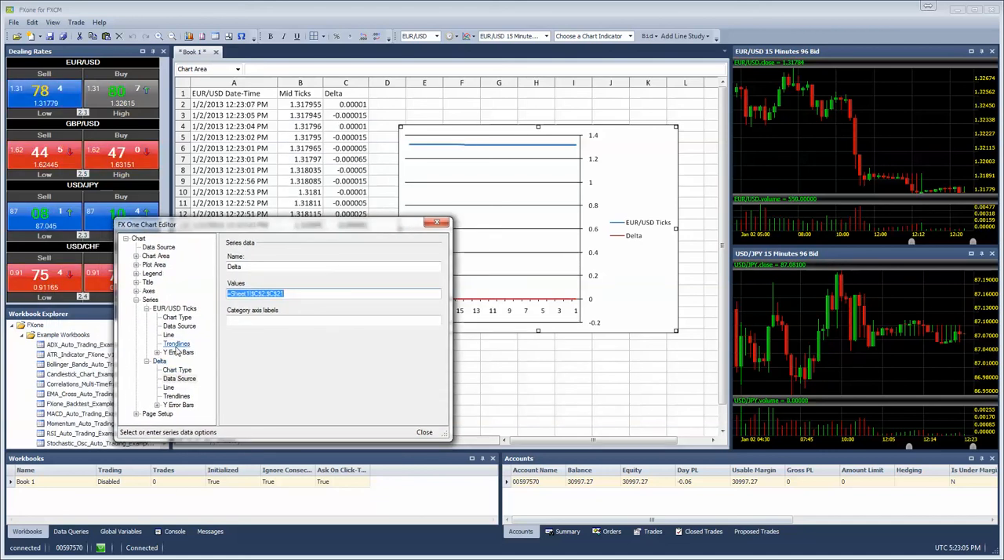
right_click(159, 362)
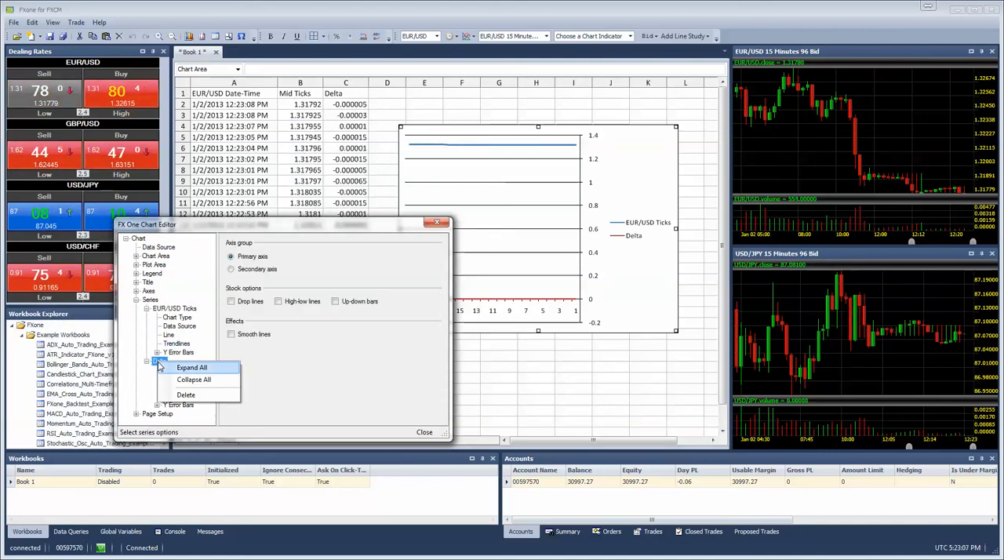
click(231, 269)
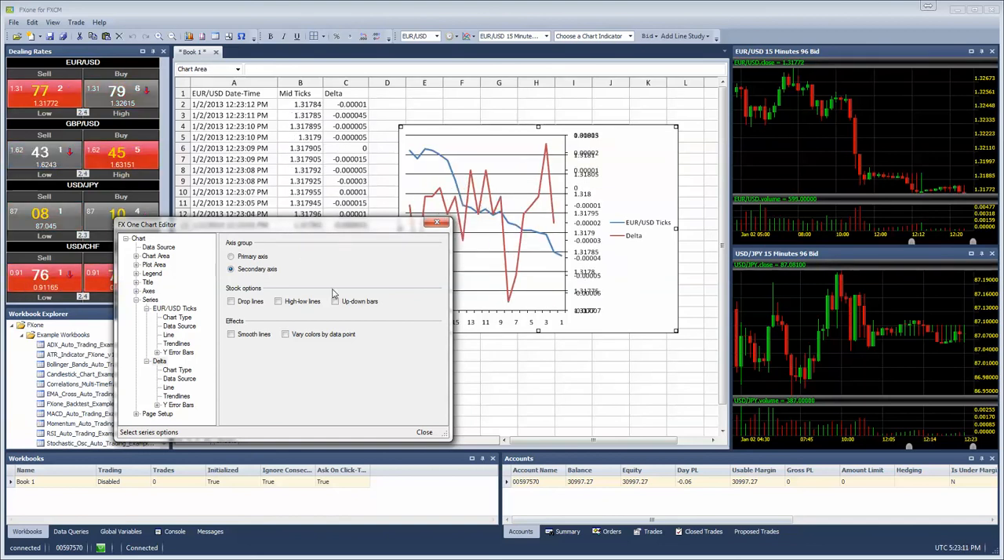
drag(375, 234, 306, 144)
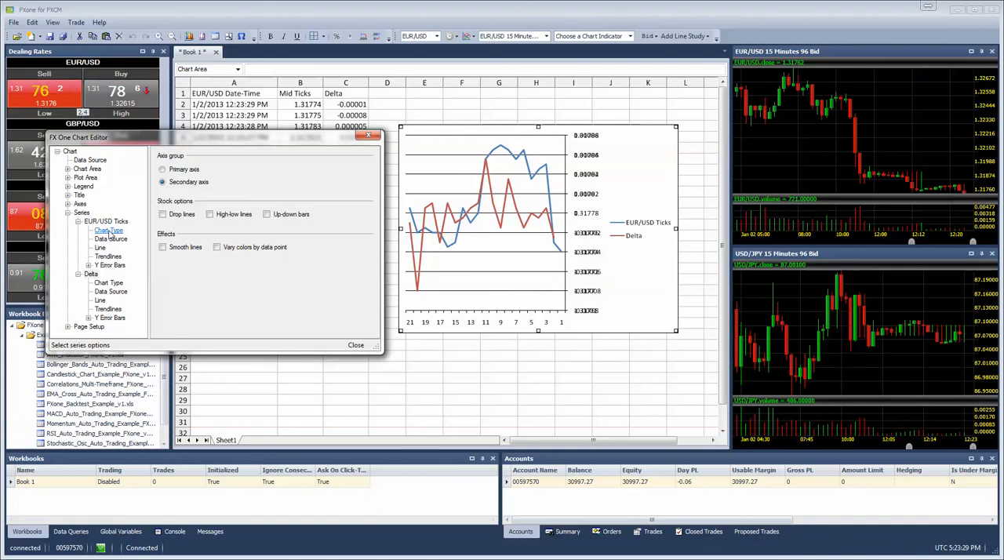
Step: Change the Delta series chart type to a clustered Column
click(110, 291)
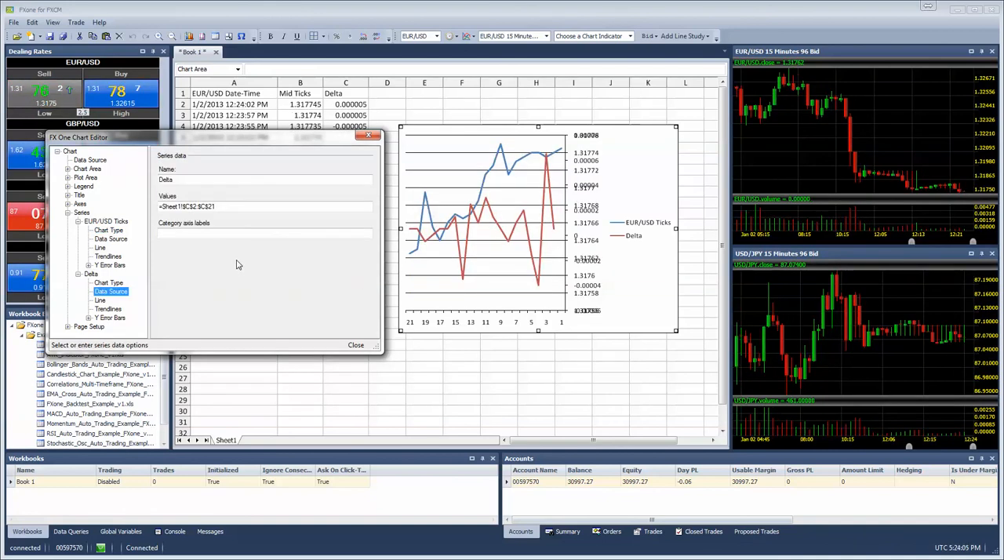
click(105, 284)
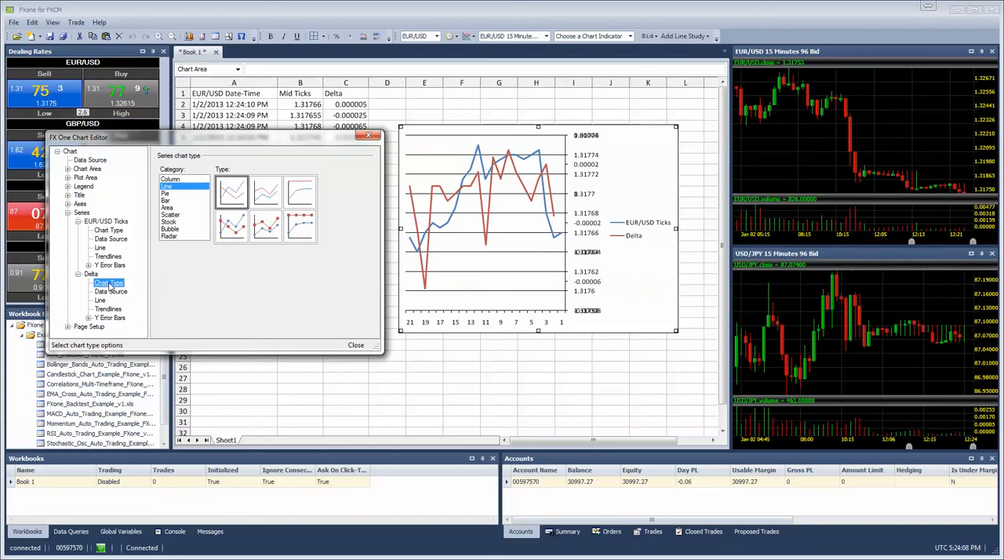
click(179, 180)
click(229, 194)
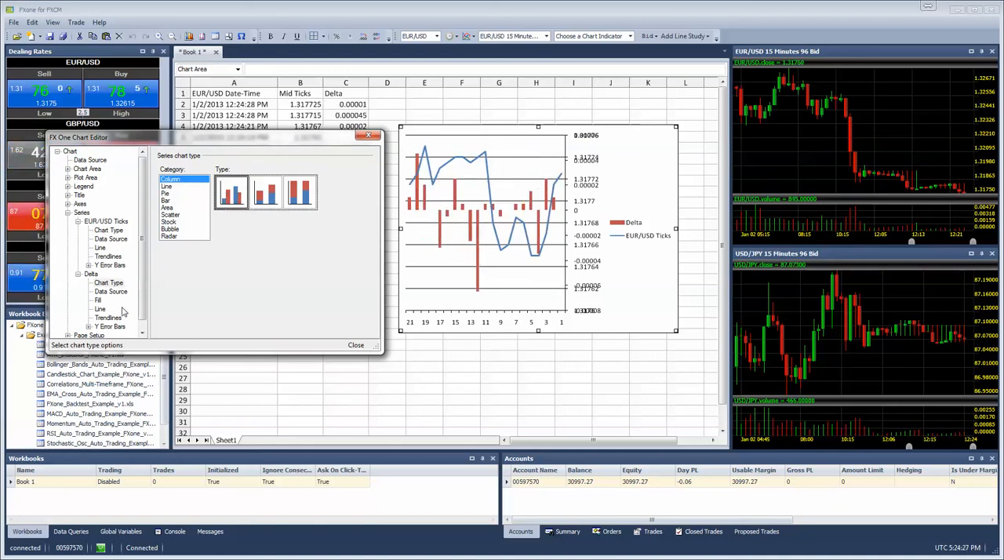
Step: Set the secondary value axis tick label position to Low
click(89, 274)
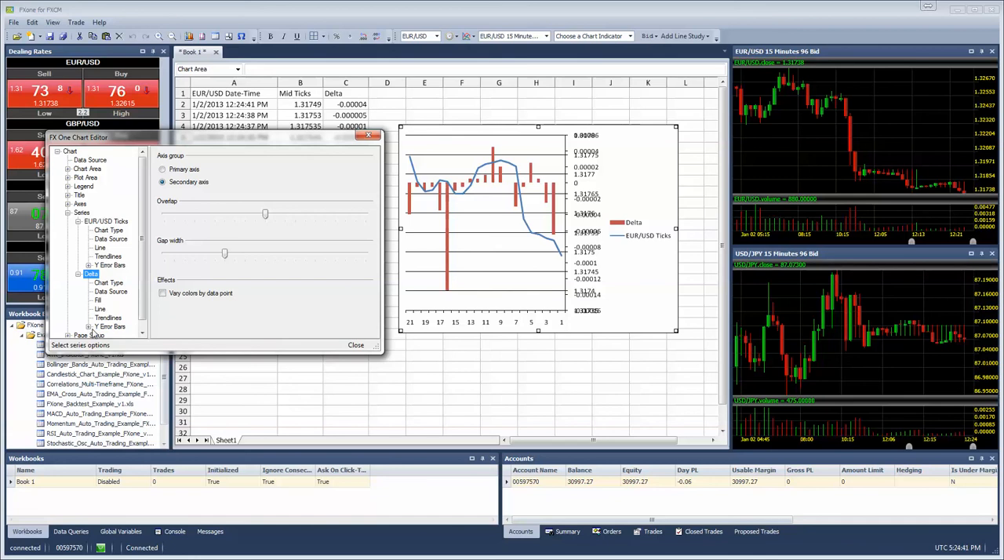
click(108, 283)
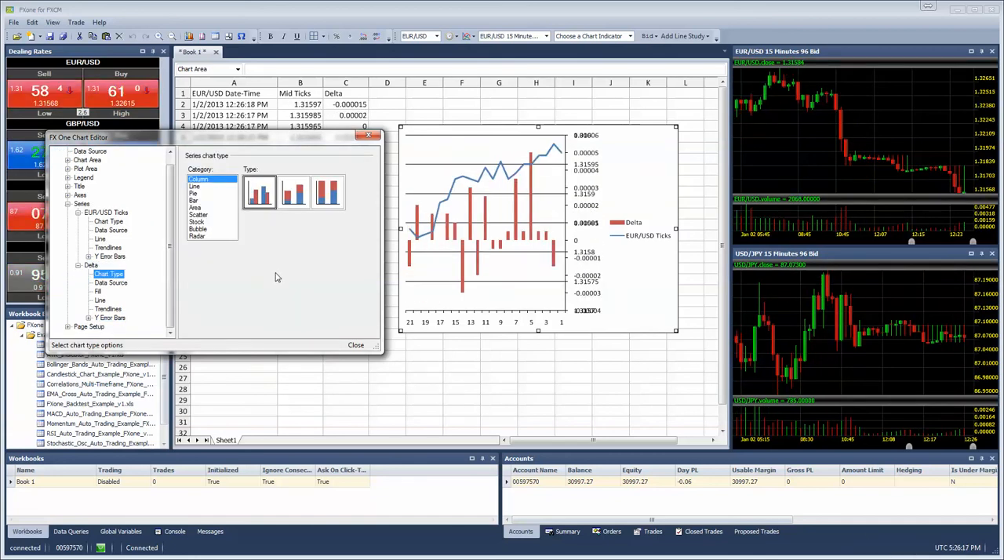
click(68, 195)
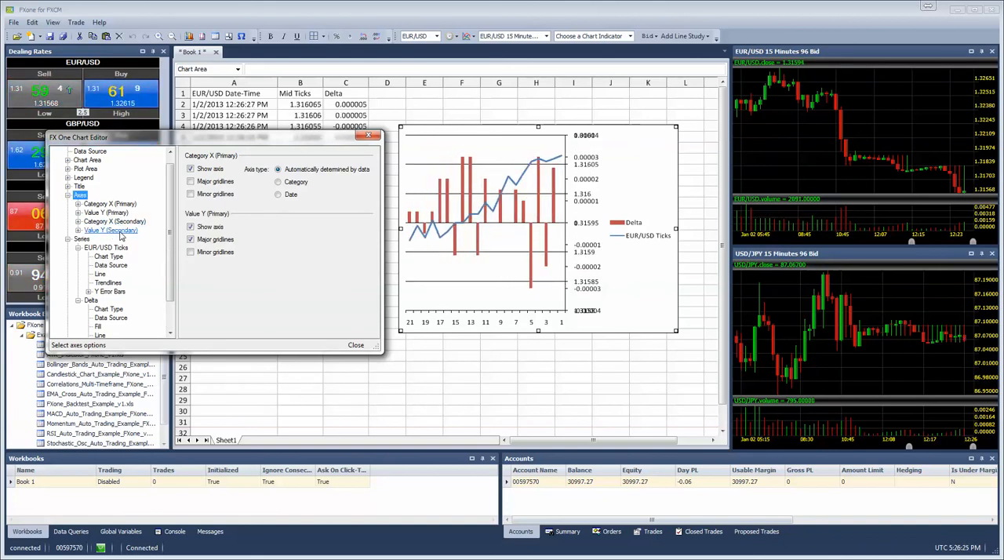
click(120, 233)
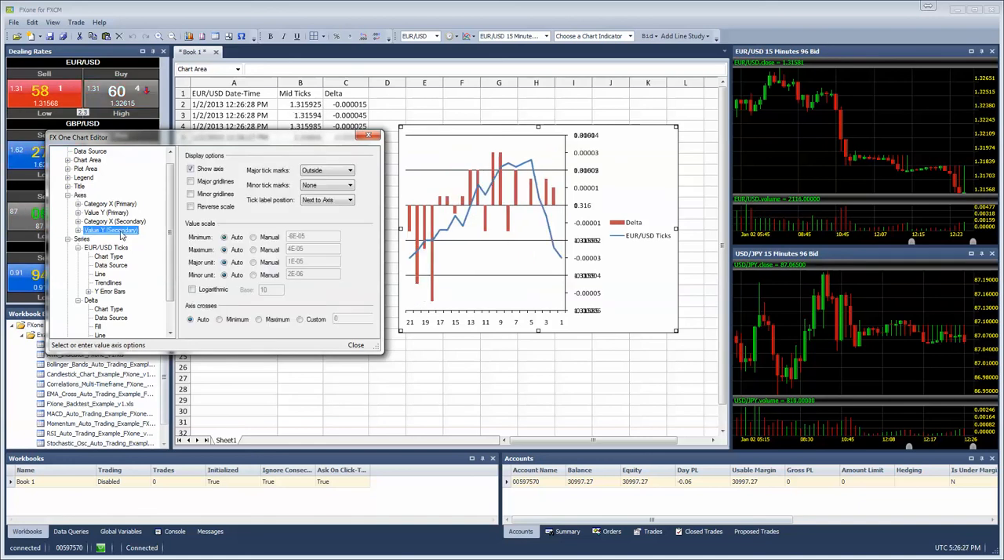
click(320, 201)
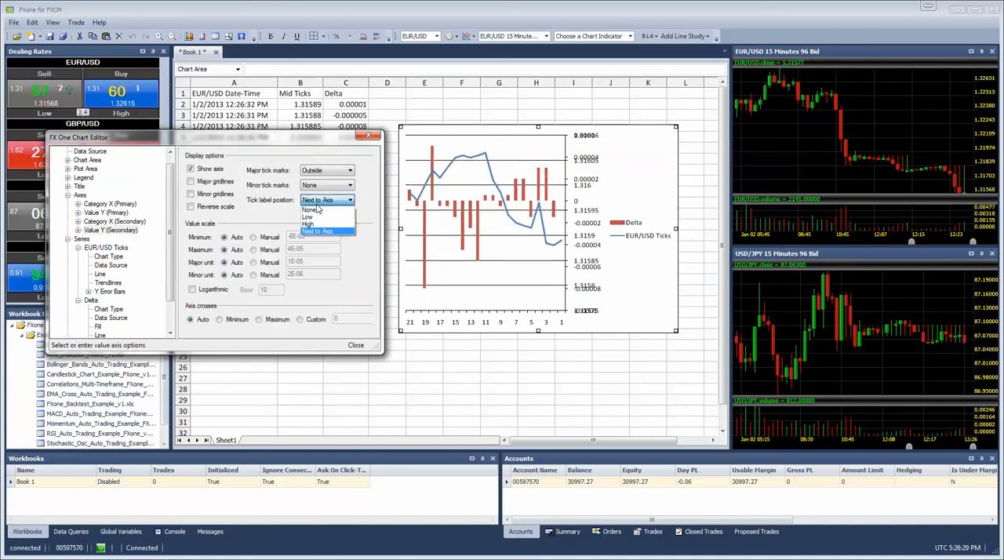
click(311, 216)
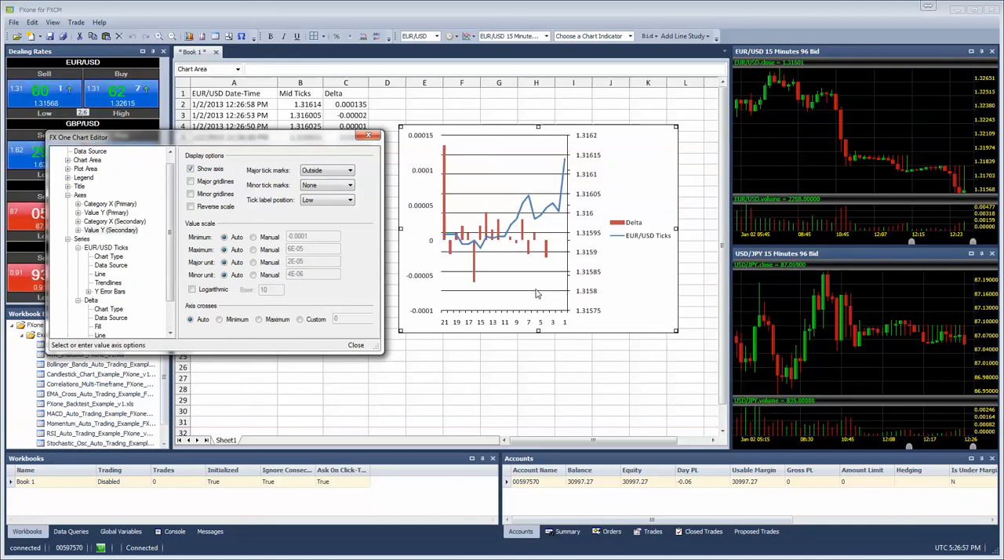
click(70, 198)
click(69, 204)
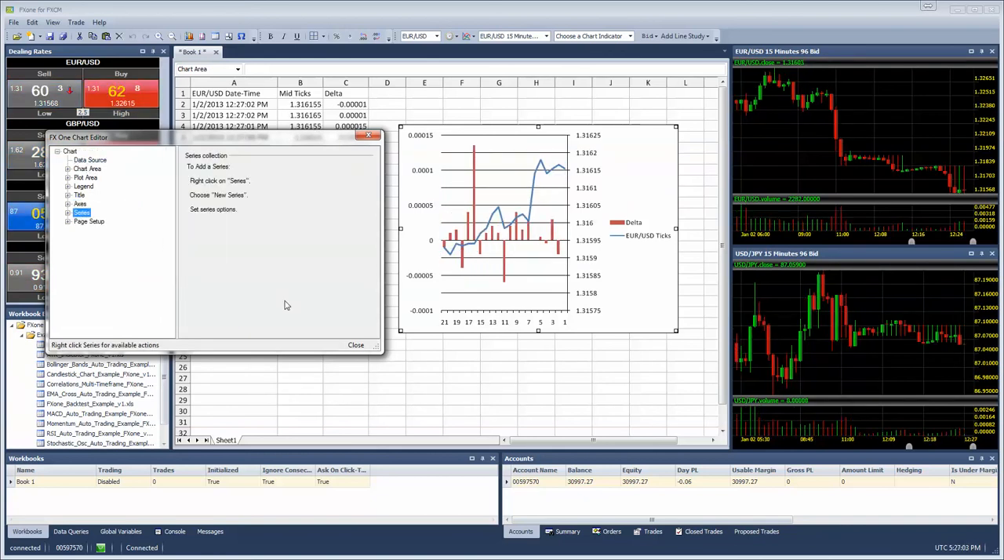